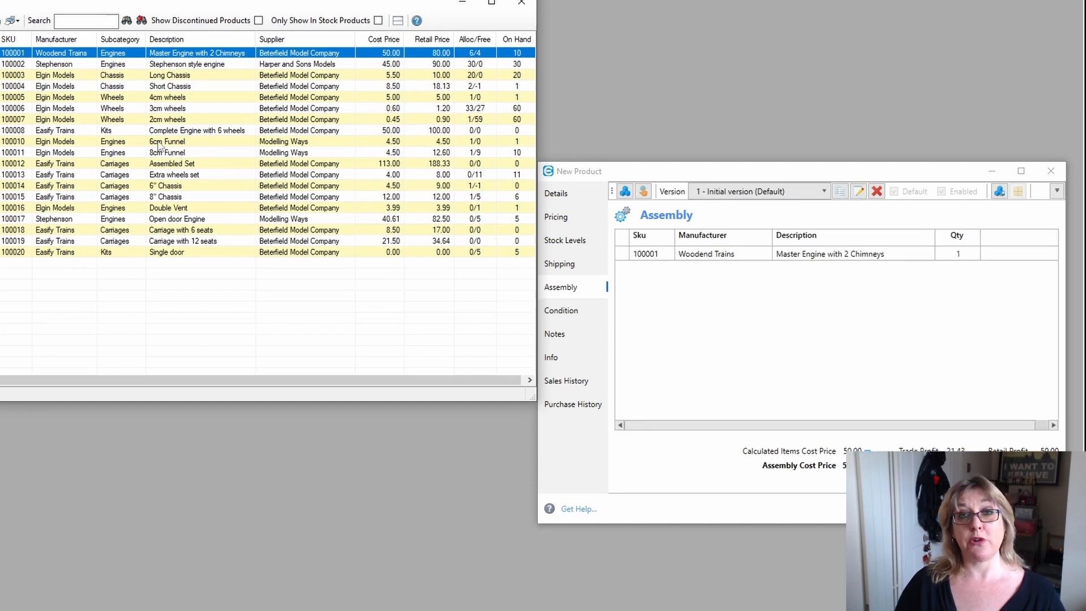
Add the 6cm Funnel, 8cm Funnel and Double Vent products to the new product's assembly.
left_click_drag(159, 146, 654, 299)
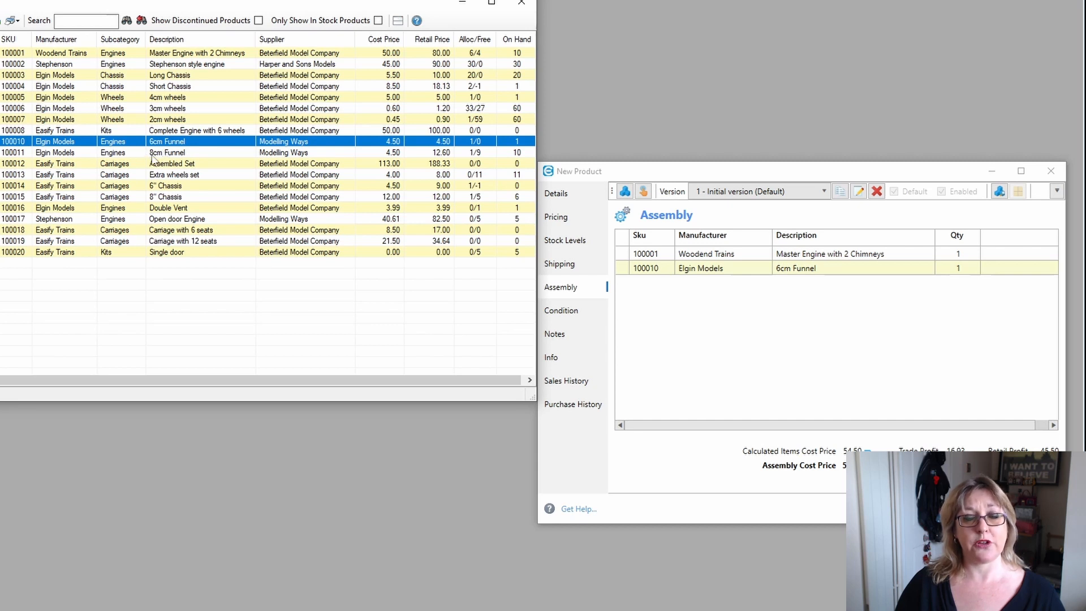
left_click(135, 156)
left_click_drag(136, 156, 656, 300)
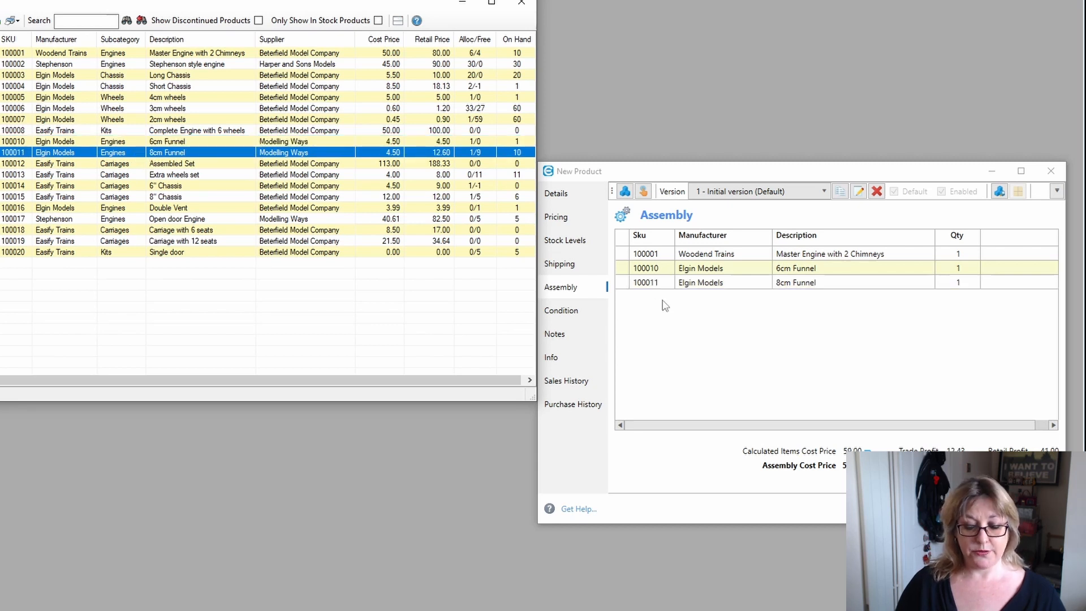
left_click(165, 209)
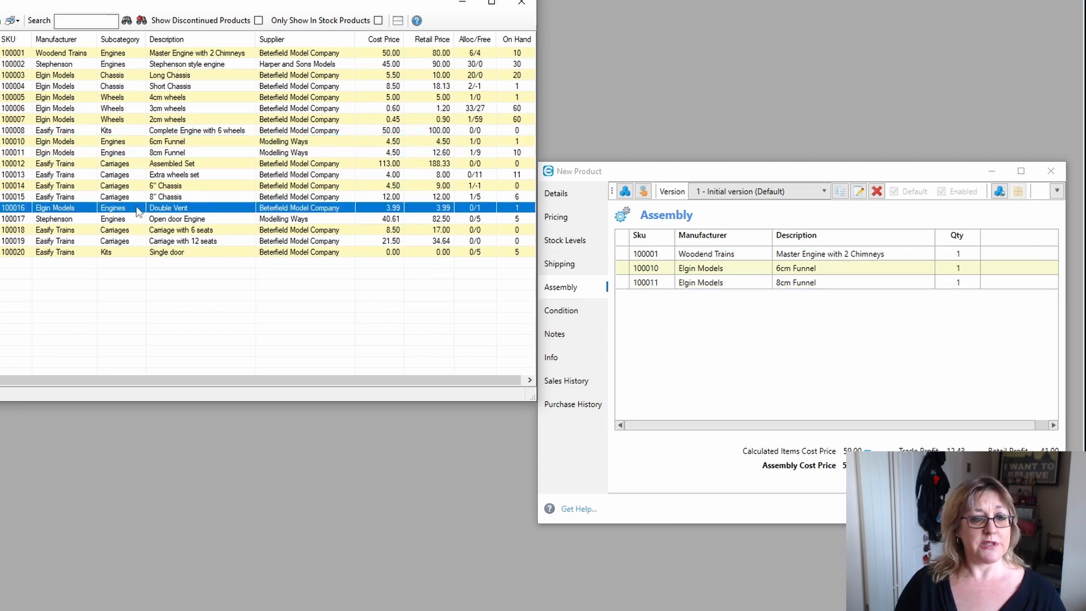
left_click_drag(139, 211, 669, 319)
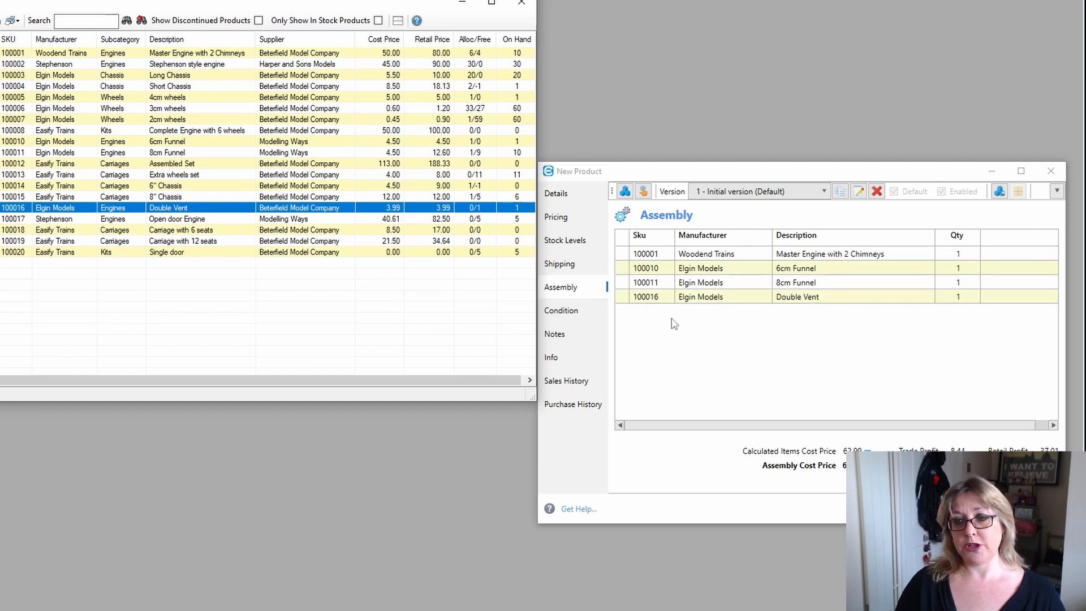
Set the Double Vent quantity in the assembly to 2.
left_click(961, 300)
left_click(961, 304)
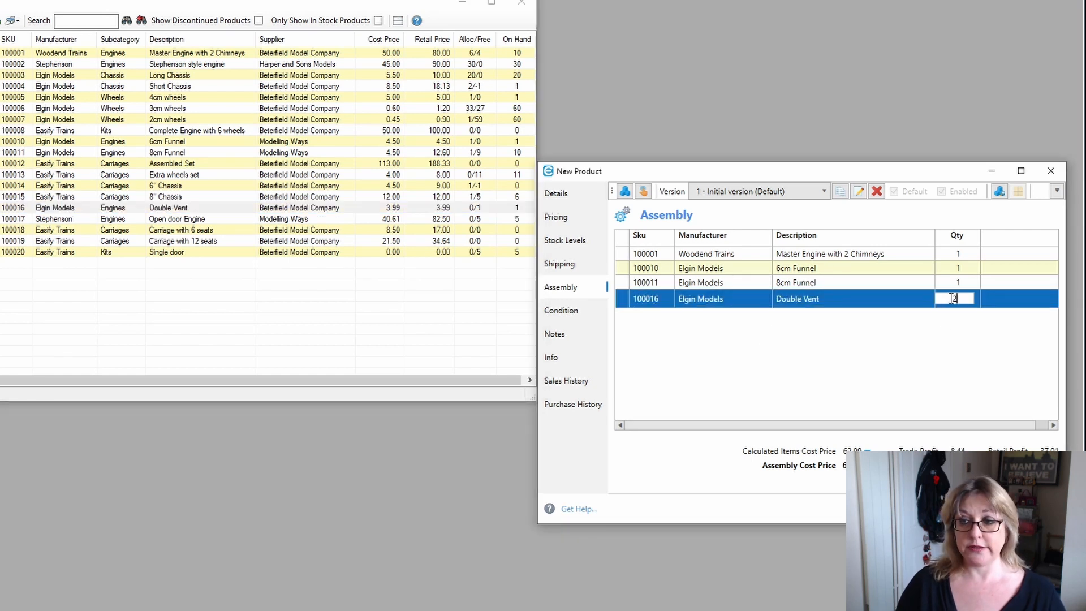
type("2")
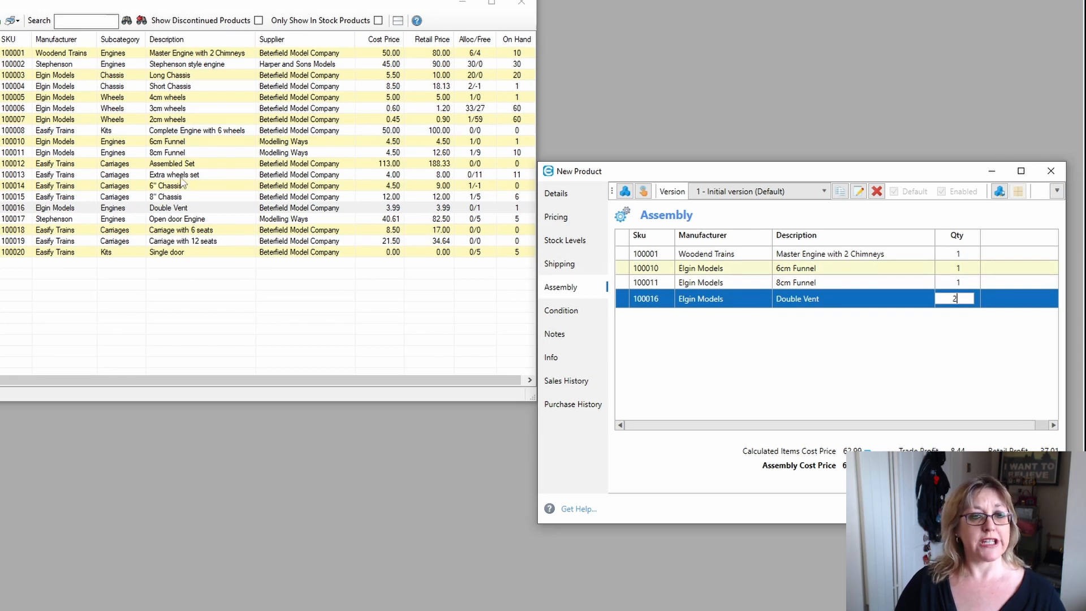
Add the Long Chassis, 4cm wheels and 2cm wheels products to the assembly.
left_click_drag(155, 75, 629, 340)
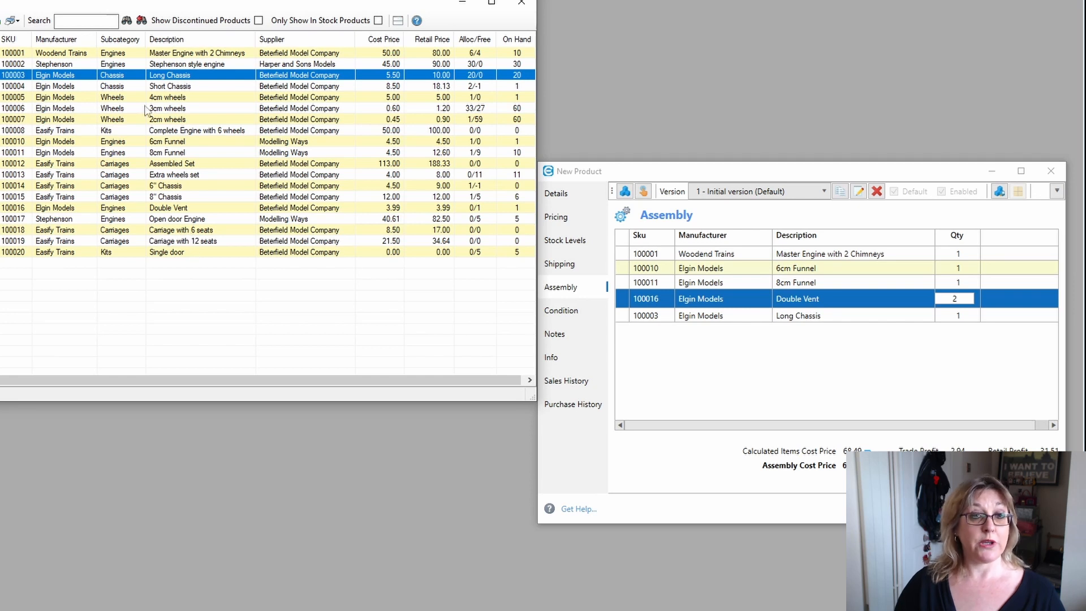
left_click(122, 98)
left_click_drag(695, 299, 638, 355)
left_click(166, 120)
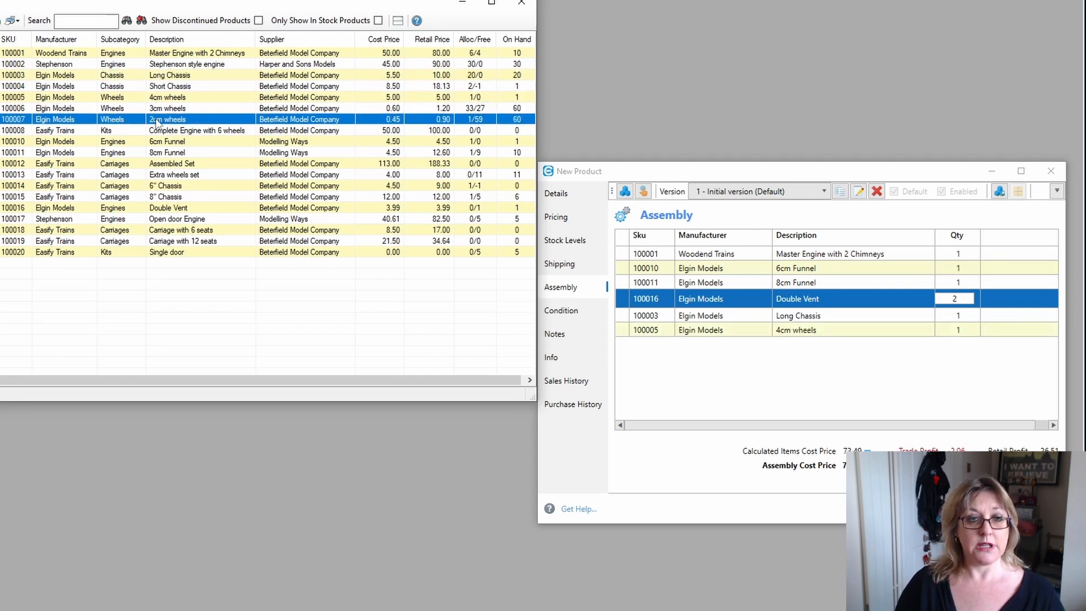
left_click_drag(160, 122, 659, 367)
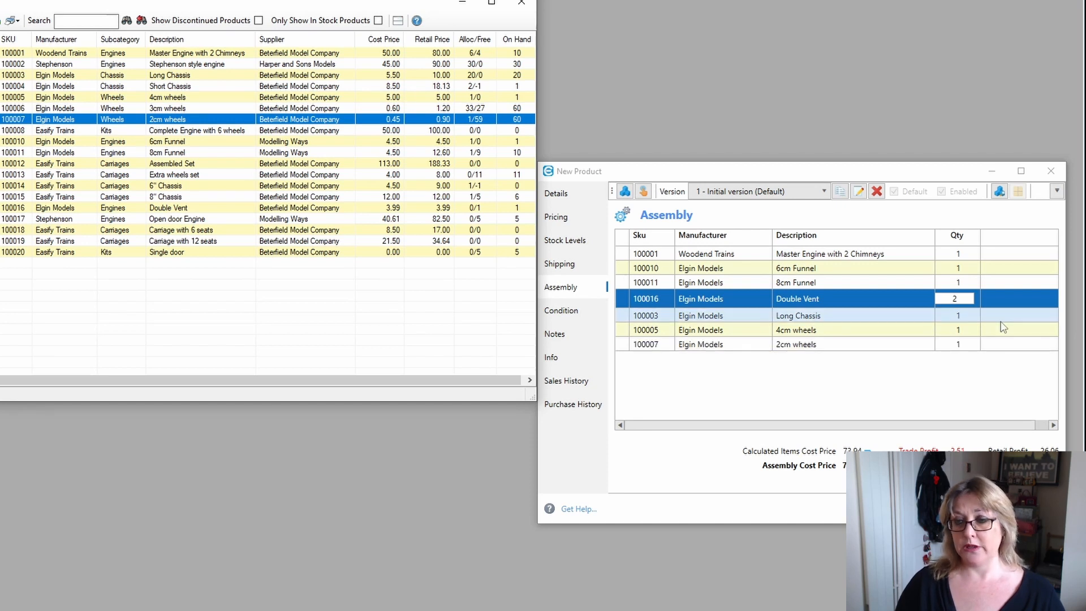
Set the assembly quantities to 8 for the 4cm wheels and 6 for the 2cm wheels.
left_click(962, 333)
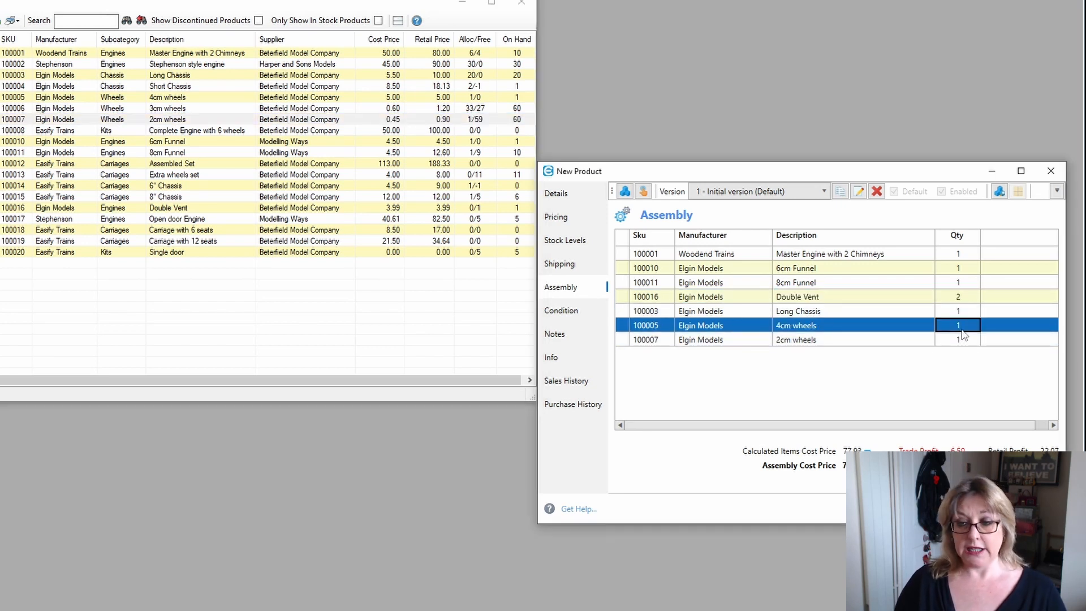
type("8")
left_click(959, 345)
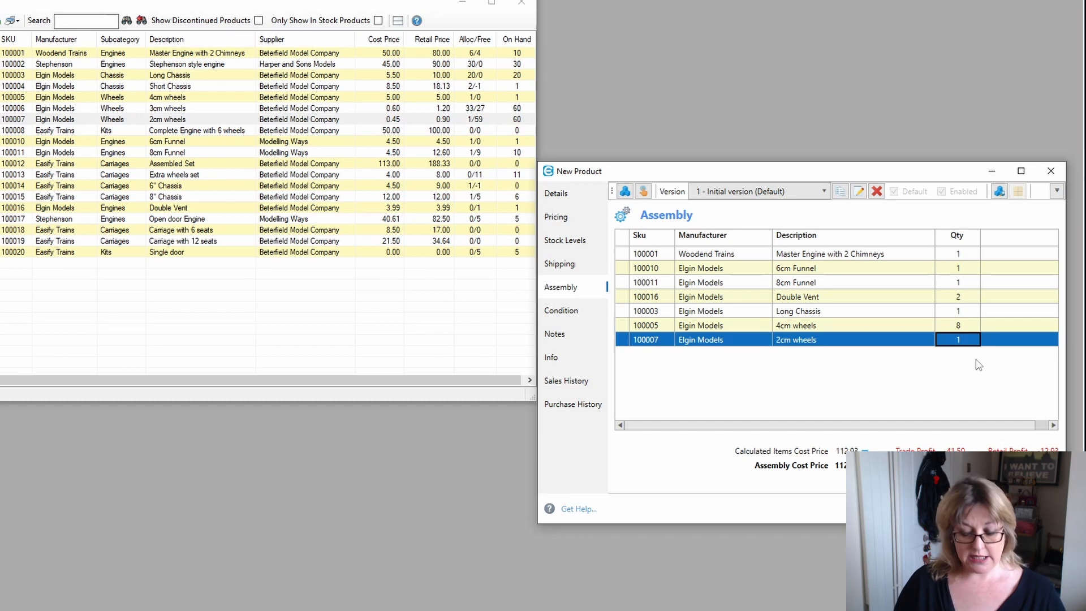
type("6")
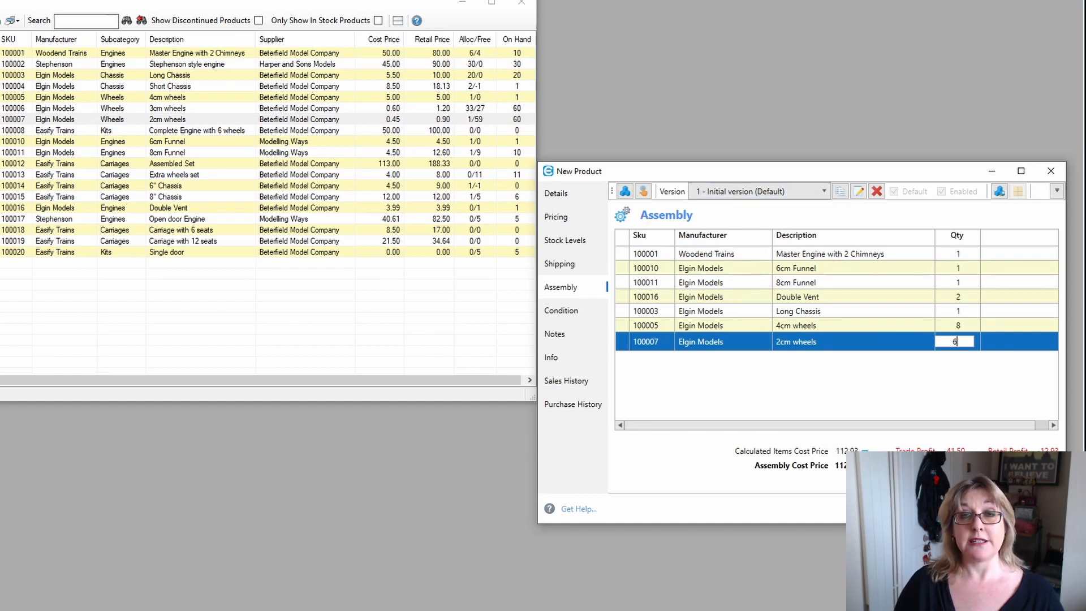
Save the new assembled product and close the product list.
left_click(980, 508)
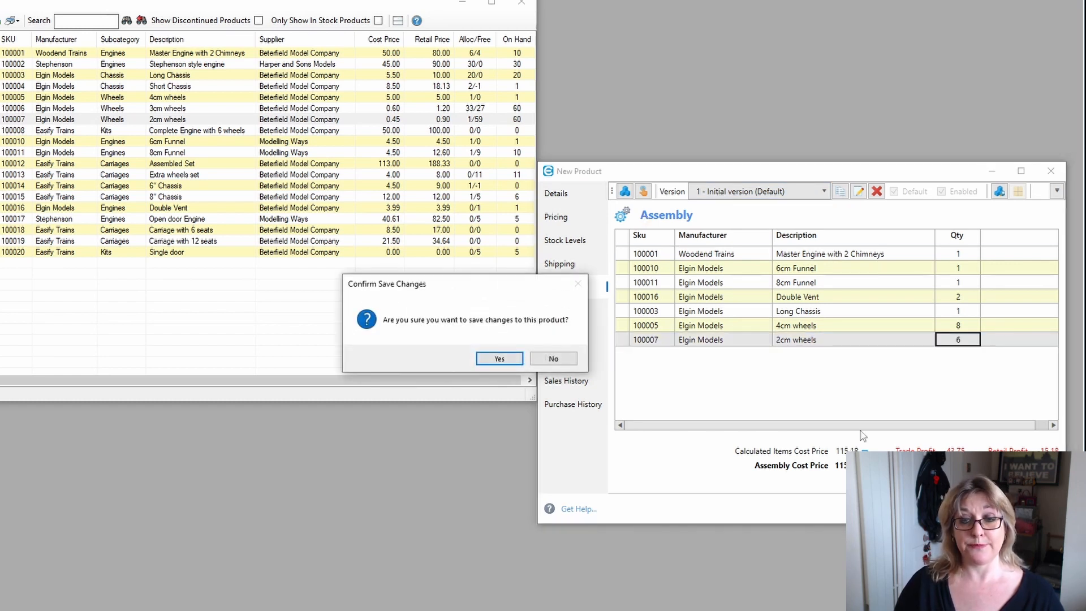
left_click(495, 362)
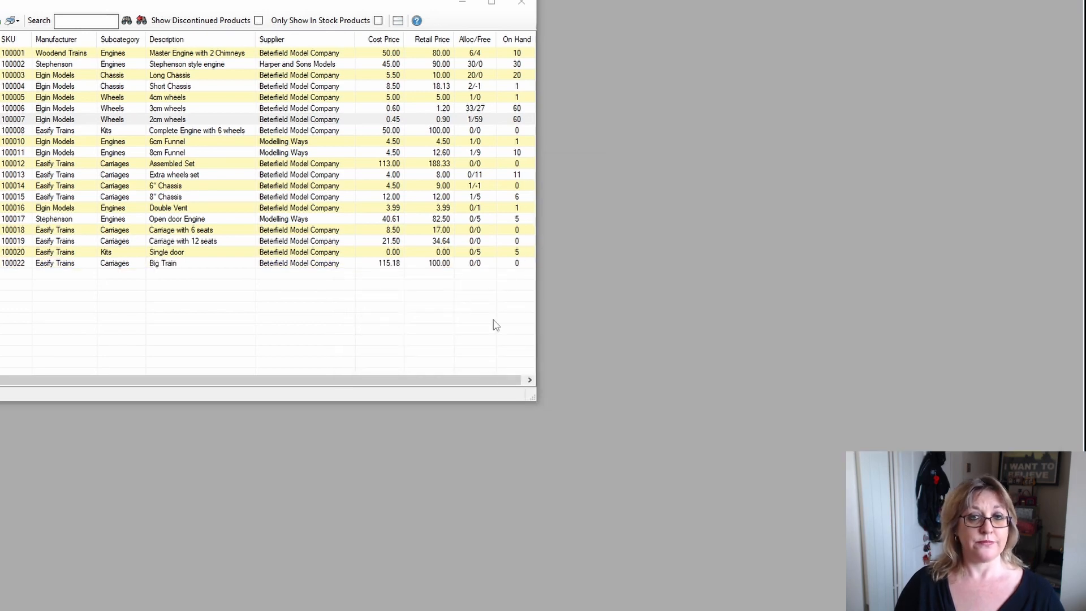
left_click(522, 2)
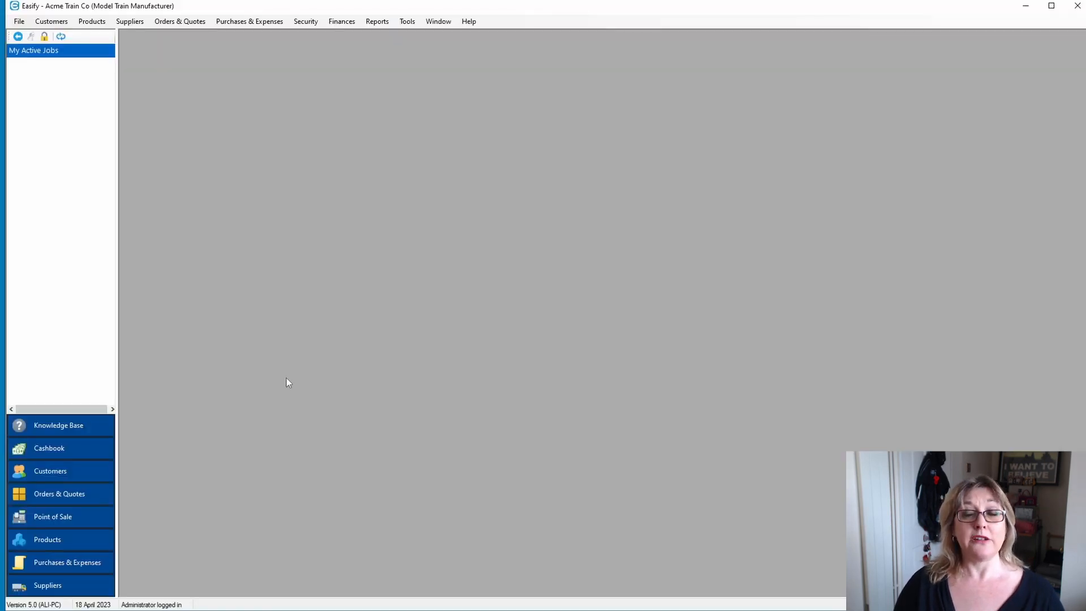
Create a new order and add the Big Train product to it, sorting the products by SKU in descending order.
left_click(64, 496)
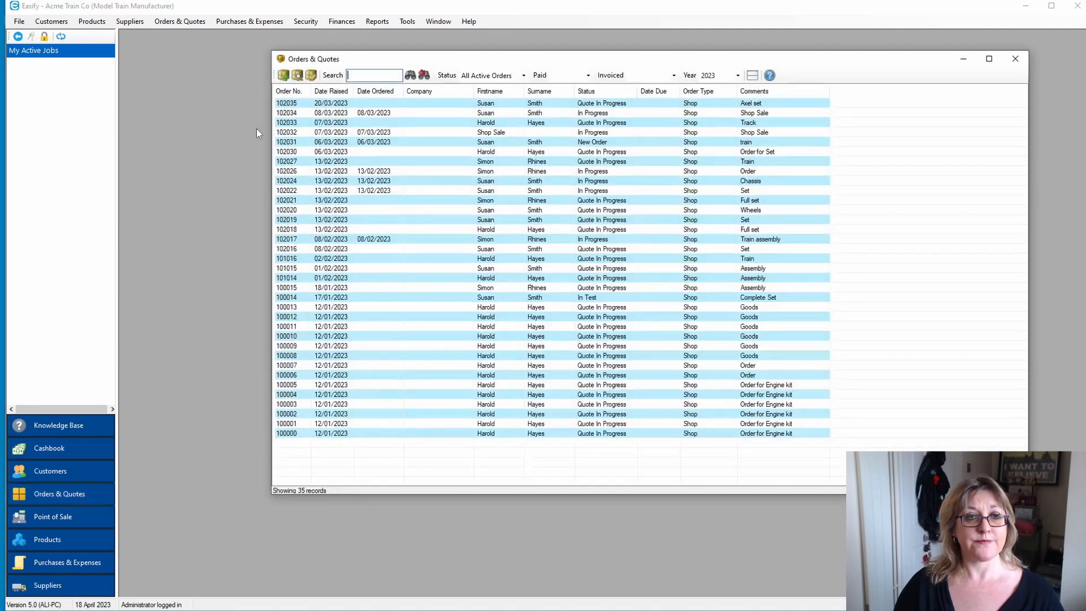
left_click(285, 76)
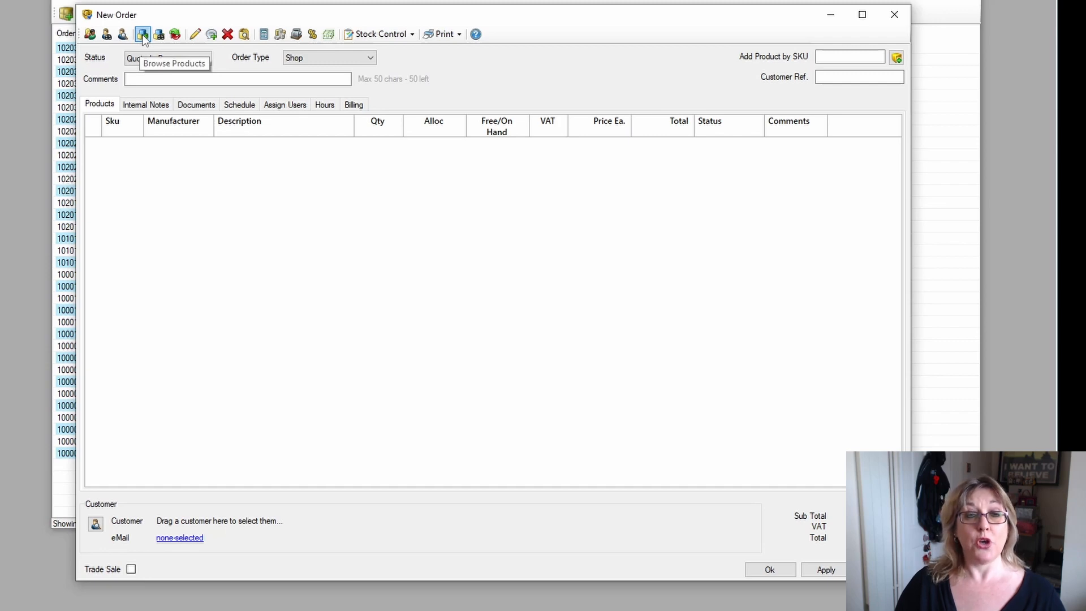
left_click(142, 35)
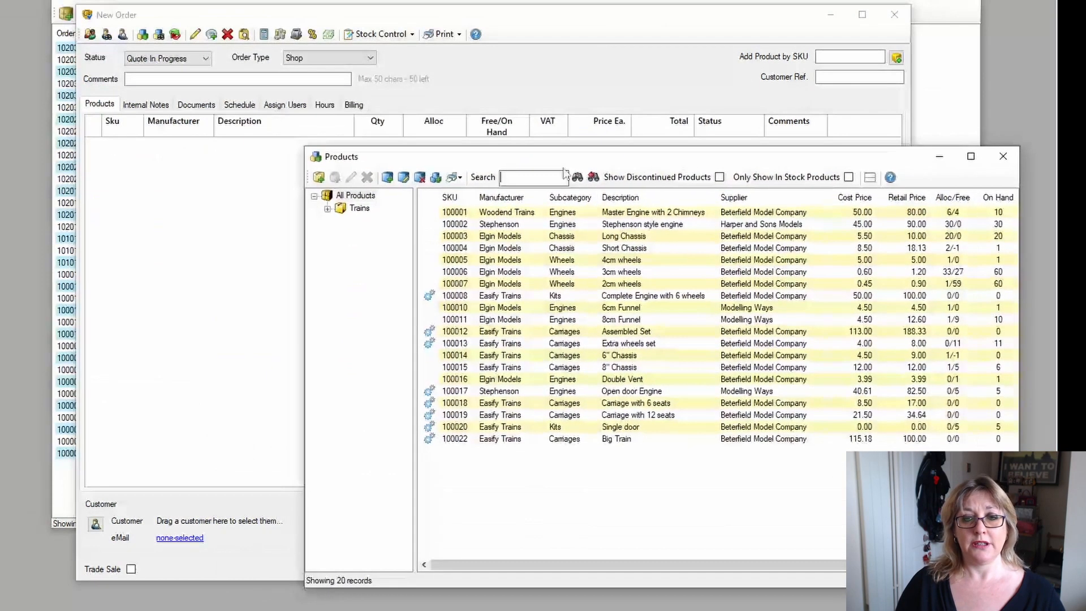
left_click(453, 197)
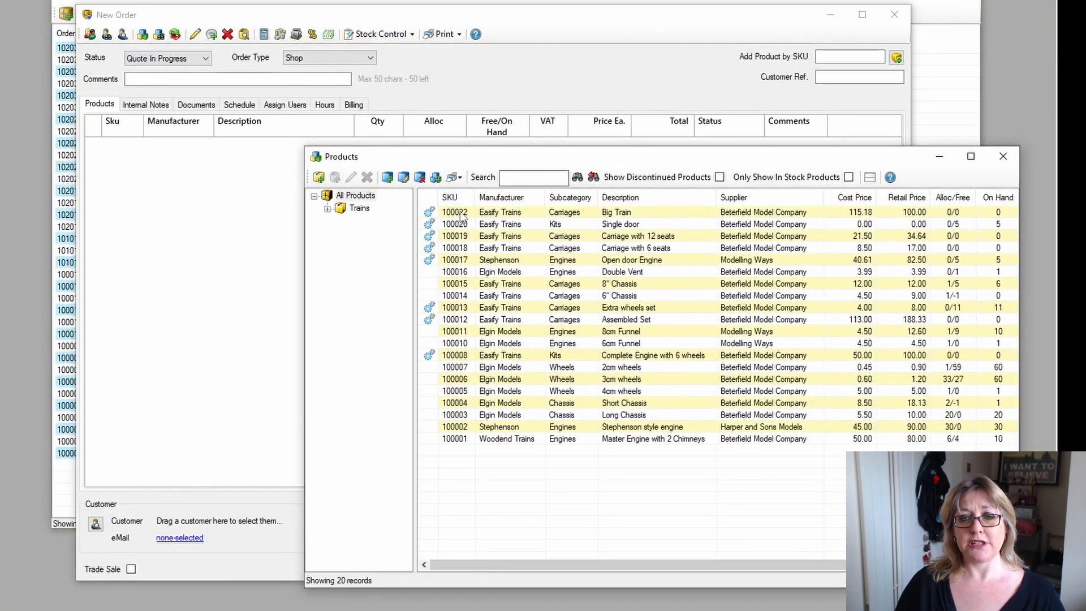
left_click(460, 213)
left_click_drag(629, 212, 129, 178)
Enter "Big Train" as the order comment and assign an existing customer to the order.
left_click(152, 79)
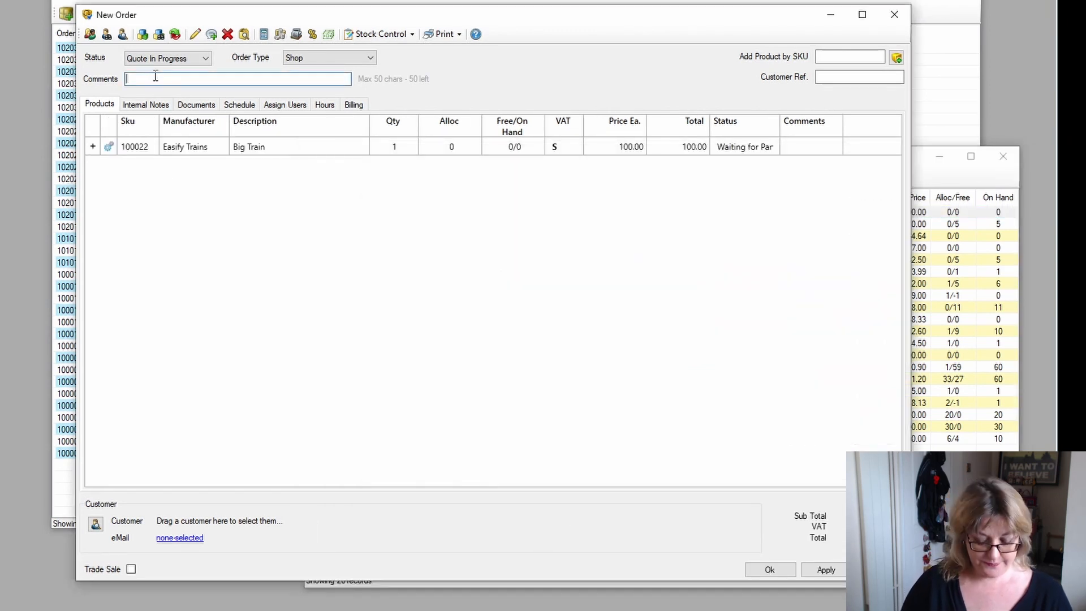
type("Big R")
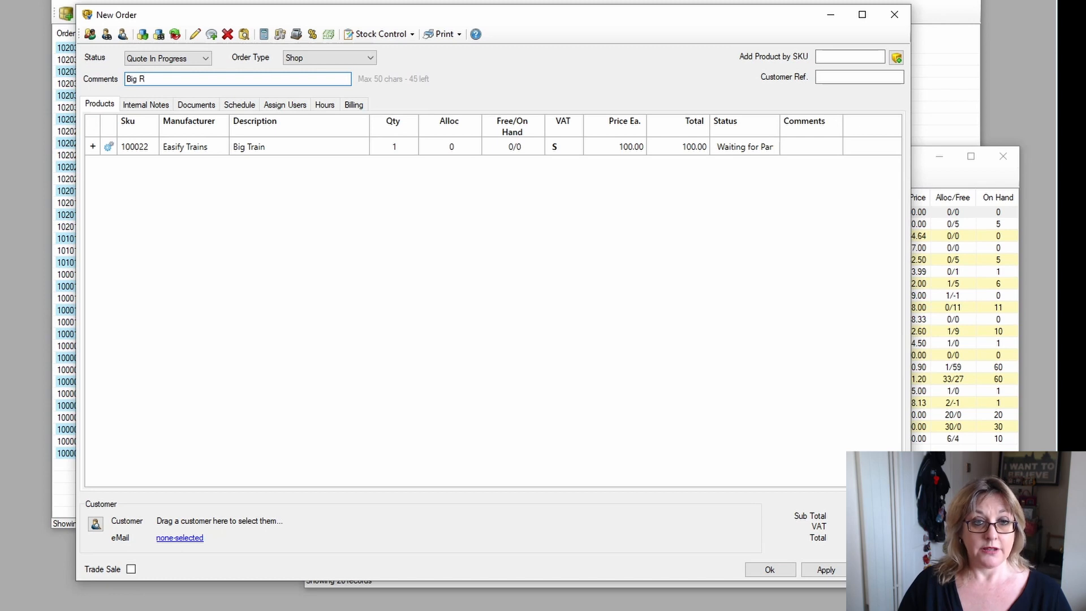
key("BackSpace")
type("T")
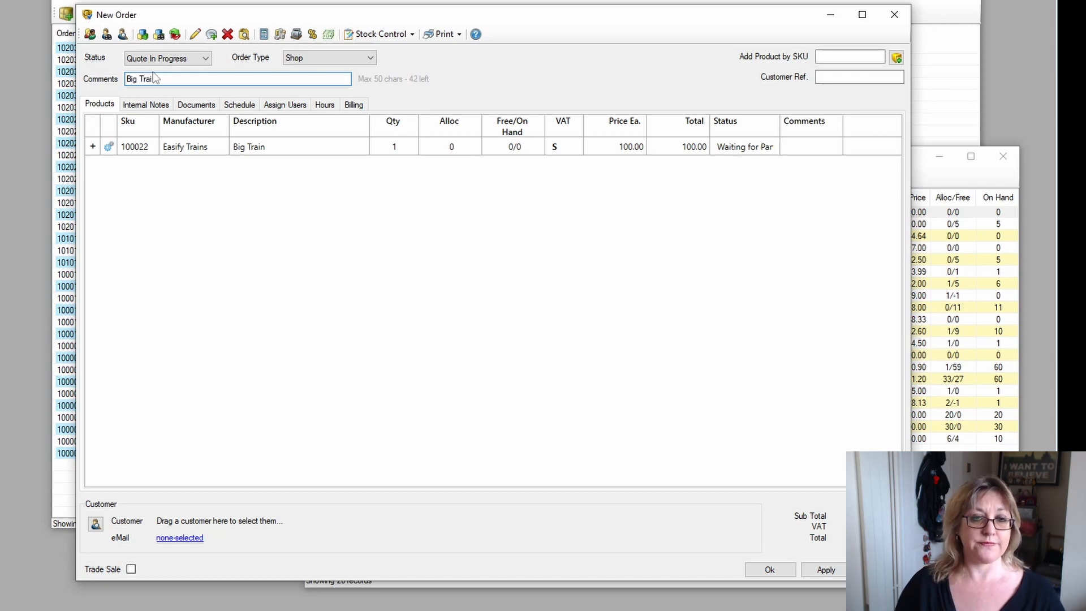
type("rain")
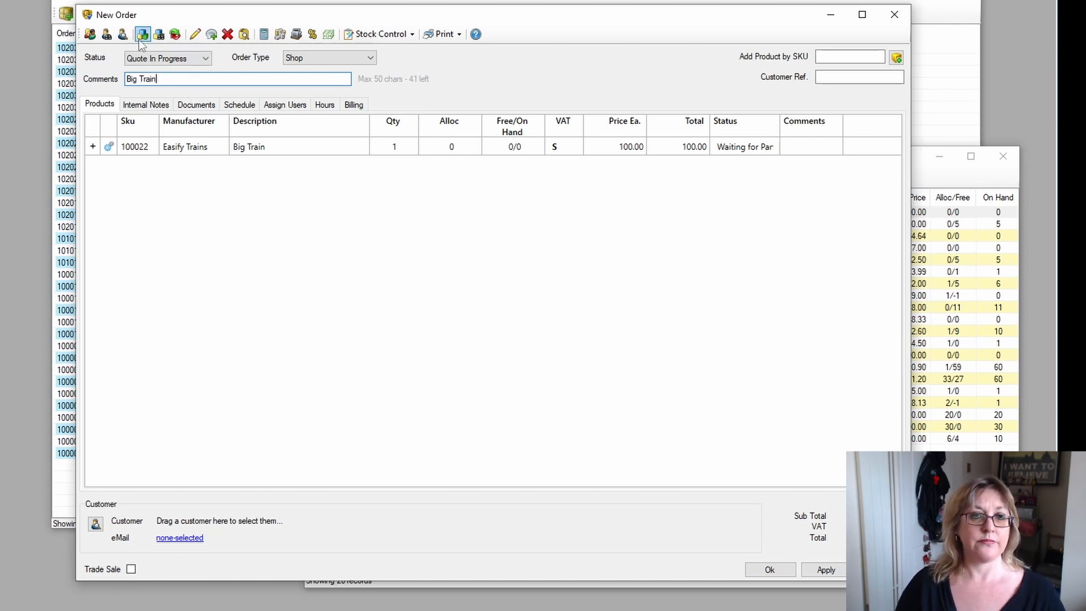
left_click(106, 35)
double_click(217, 268)
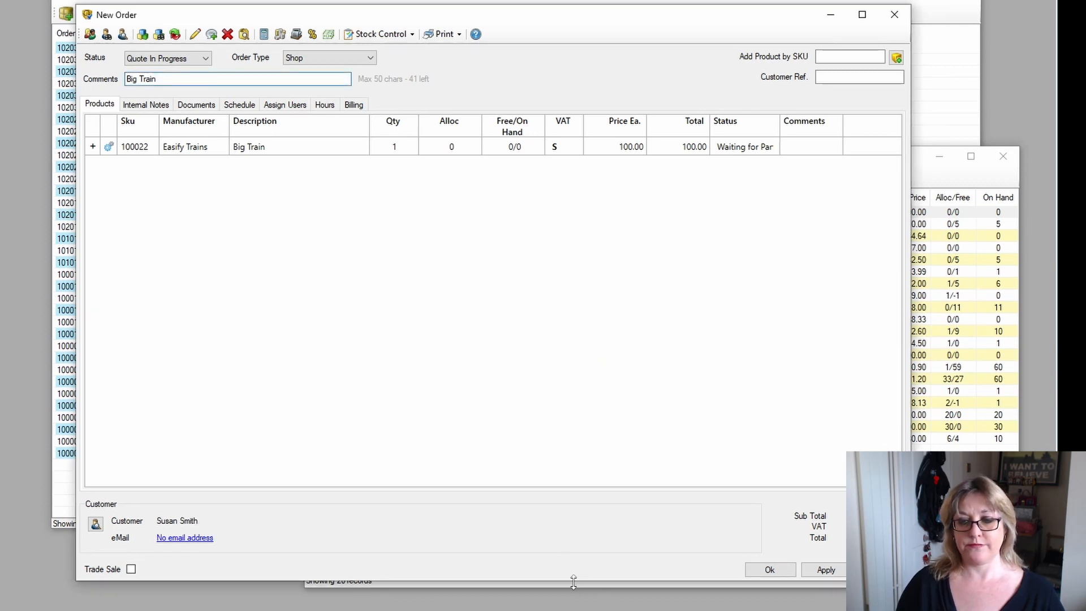
Expand the Big Train order line and resize the order window to examine its component parts and their stock status.
left_click_drag(575, 579, 586, 449)
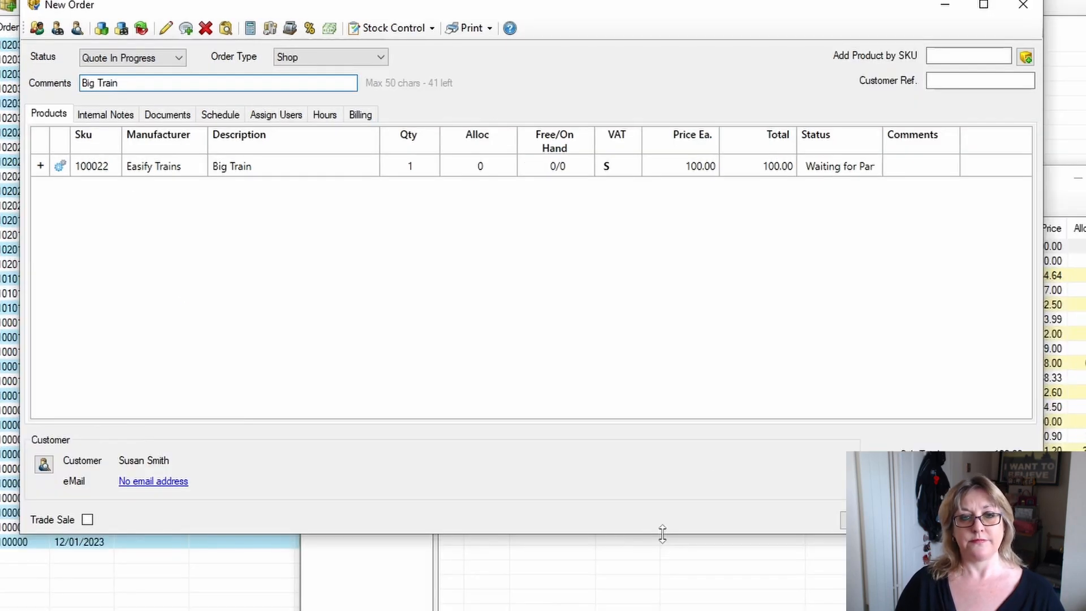
left_click(140, 150)
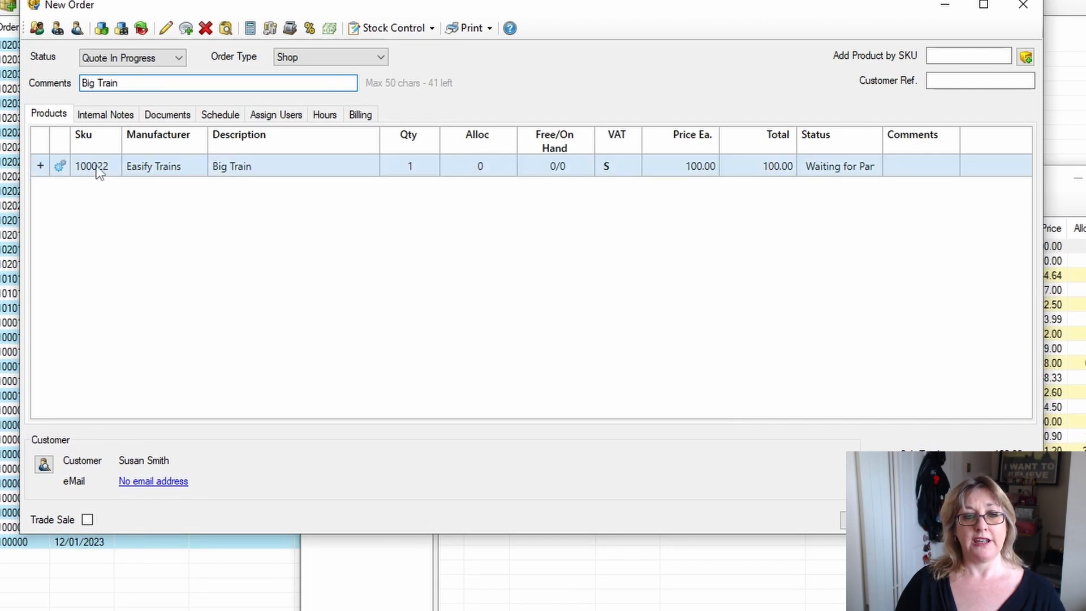
left_click(40, 166)
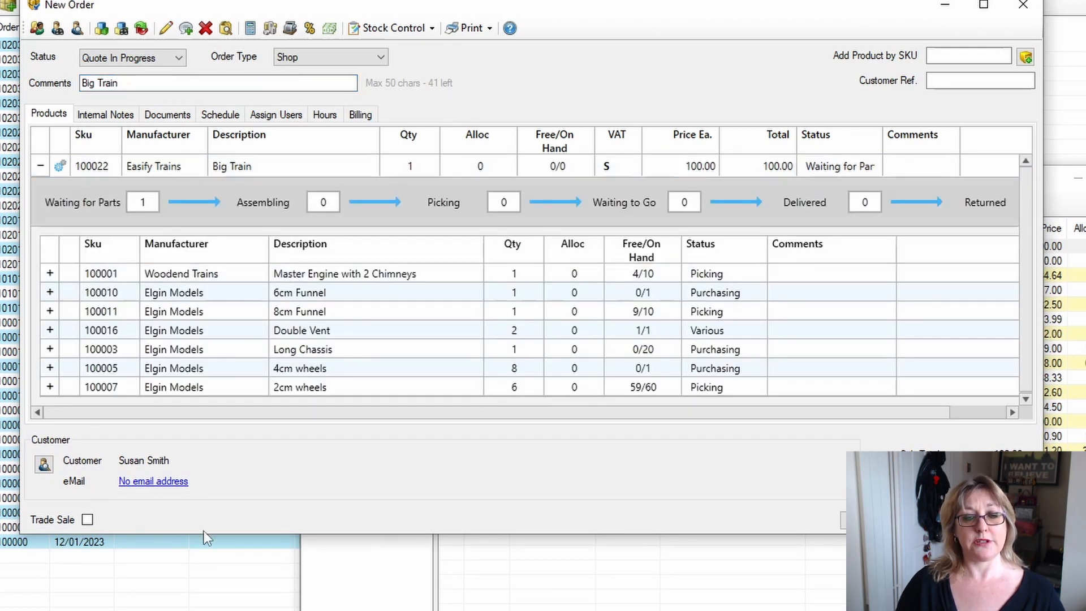
left_click_drag(204, 532, 207, 594)
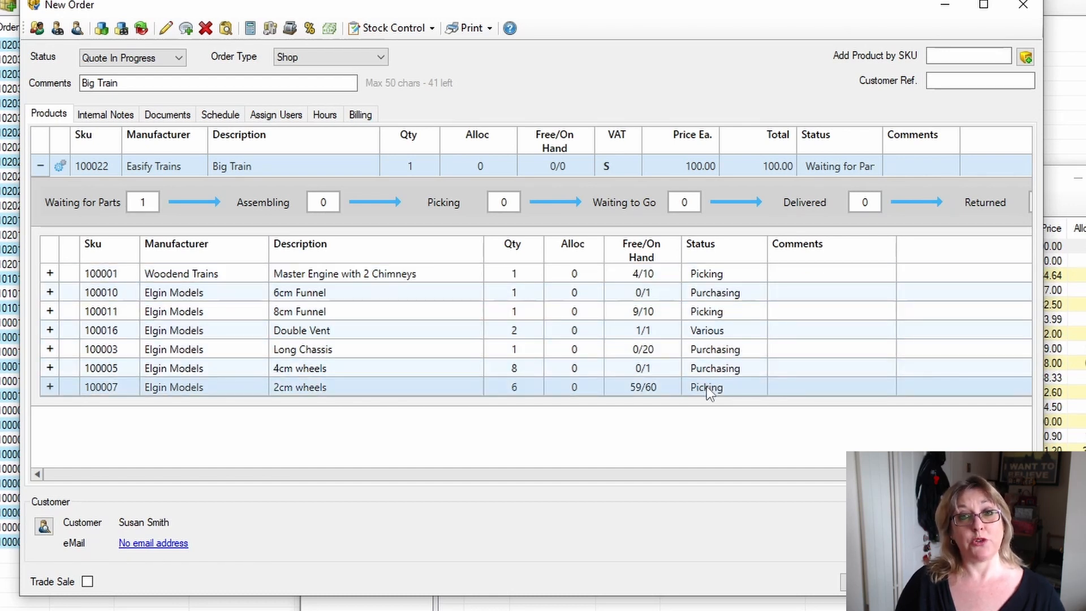
Set the Big Train quantity on the order to 7.
left_click(417, 168)
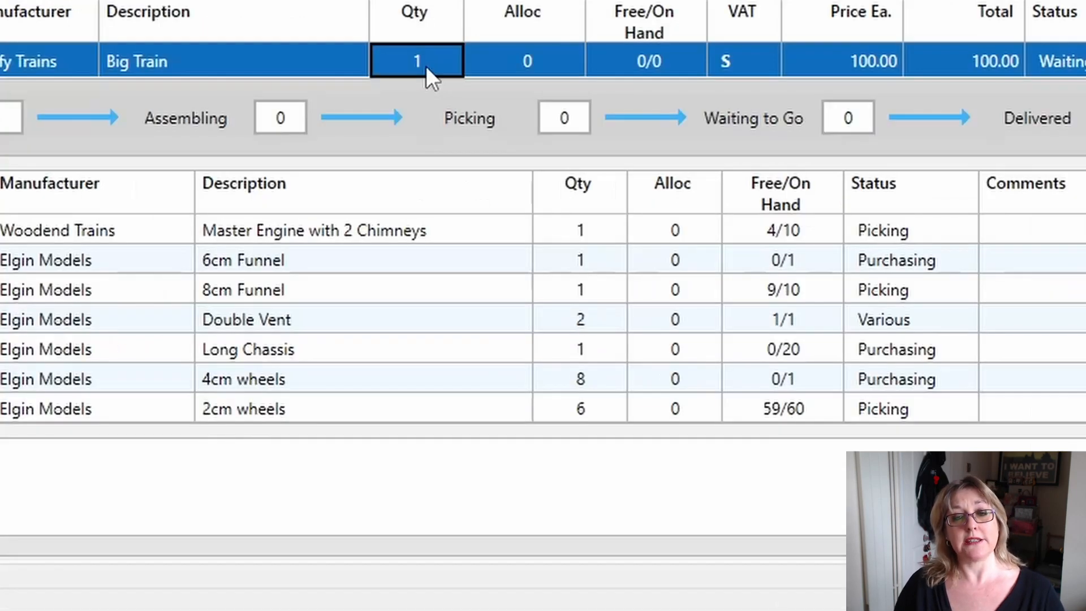
double_click(426, 65)
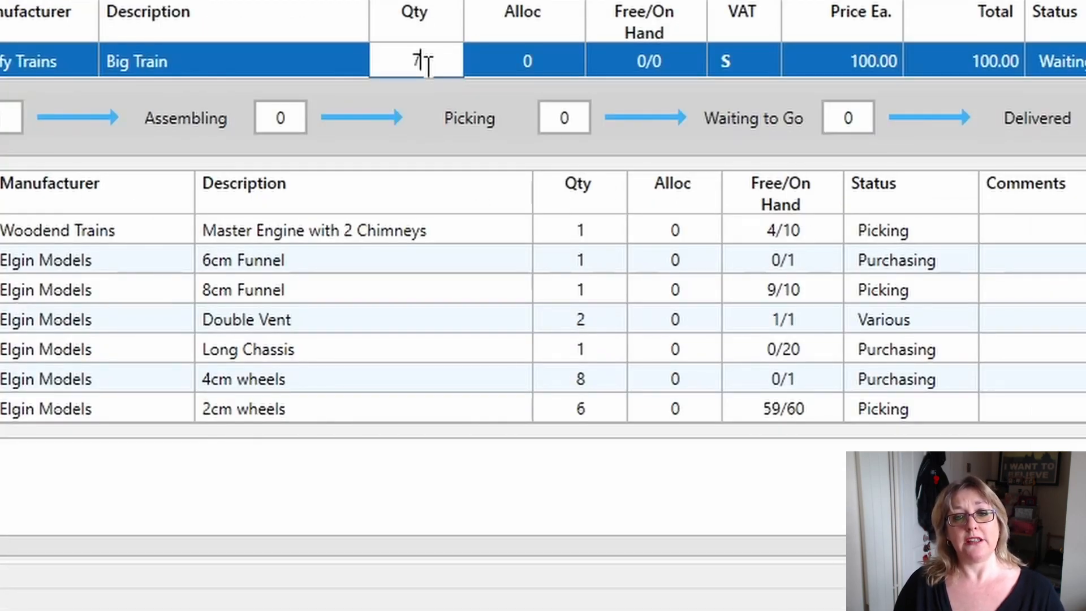
type("7")
left_click(528, 51)
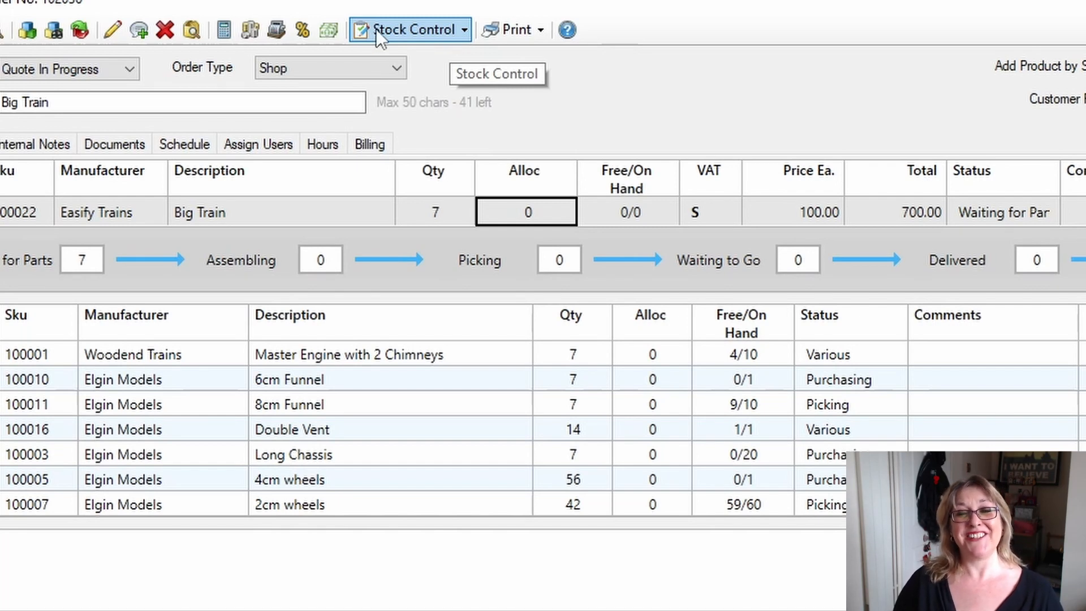
Start Auto Stock Control for the order and enlarge its window to show all proposed stock actions.
left_click(450, 32)
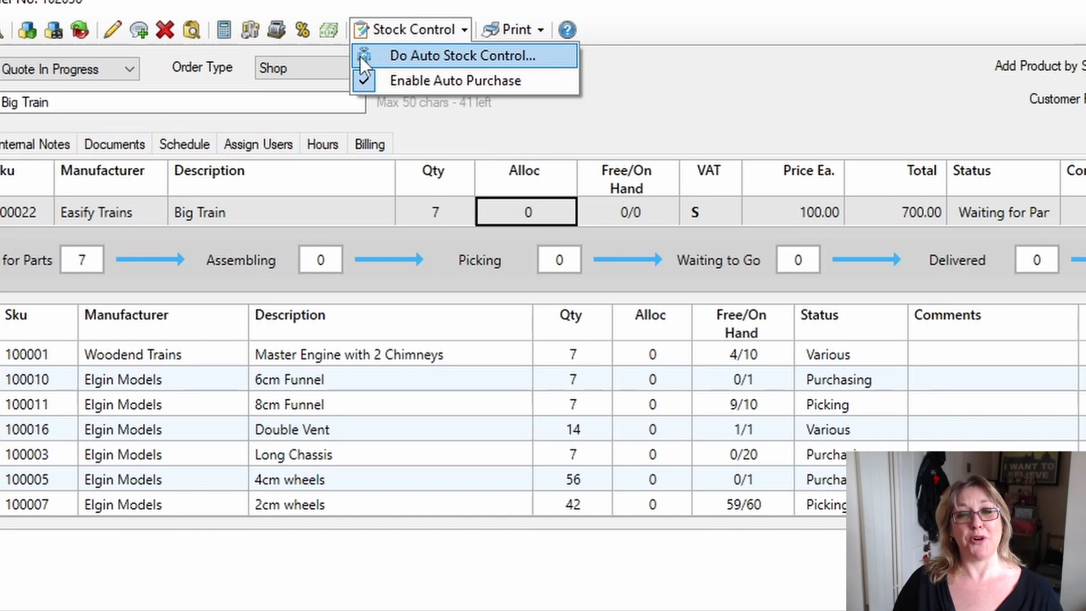
left_click(416, 56)
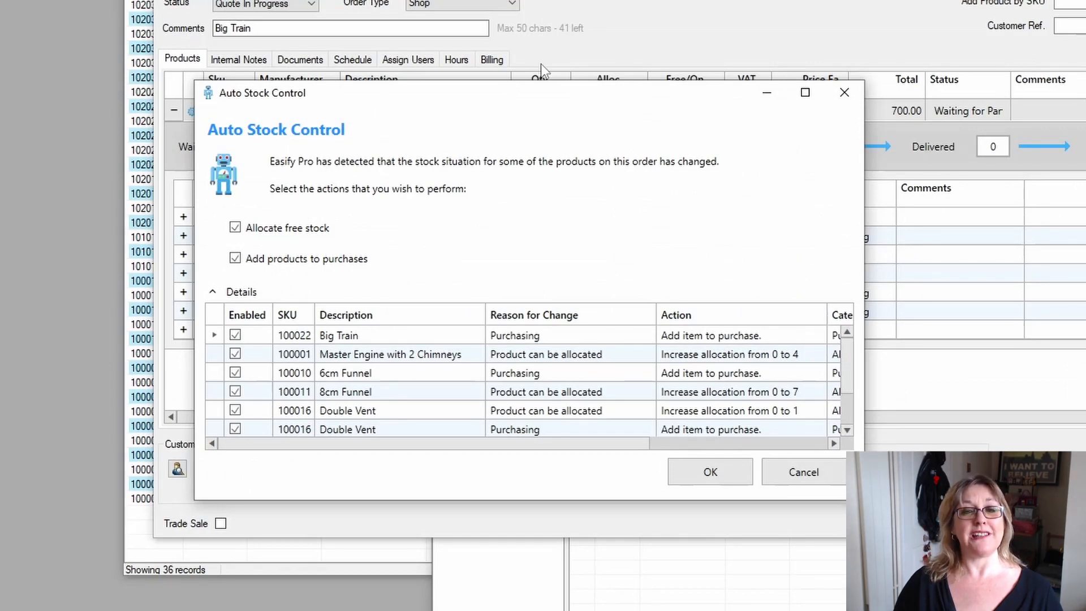
left_click_drag(513, 94, 533, 20)
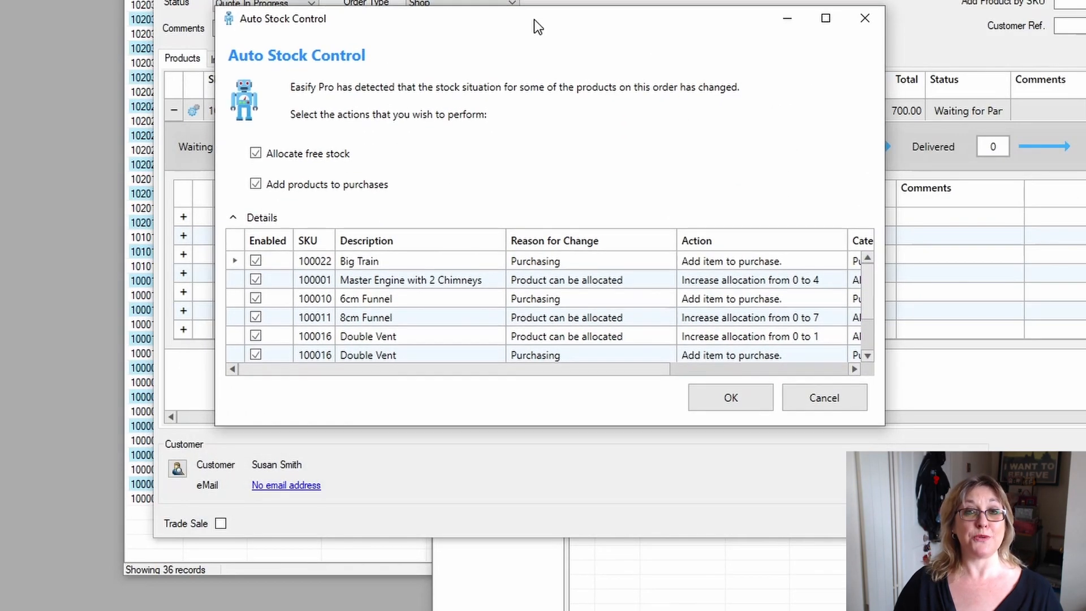
left_click_drag(521, 432, 519, 610)
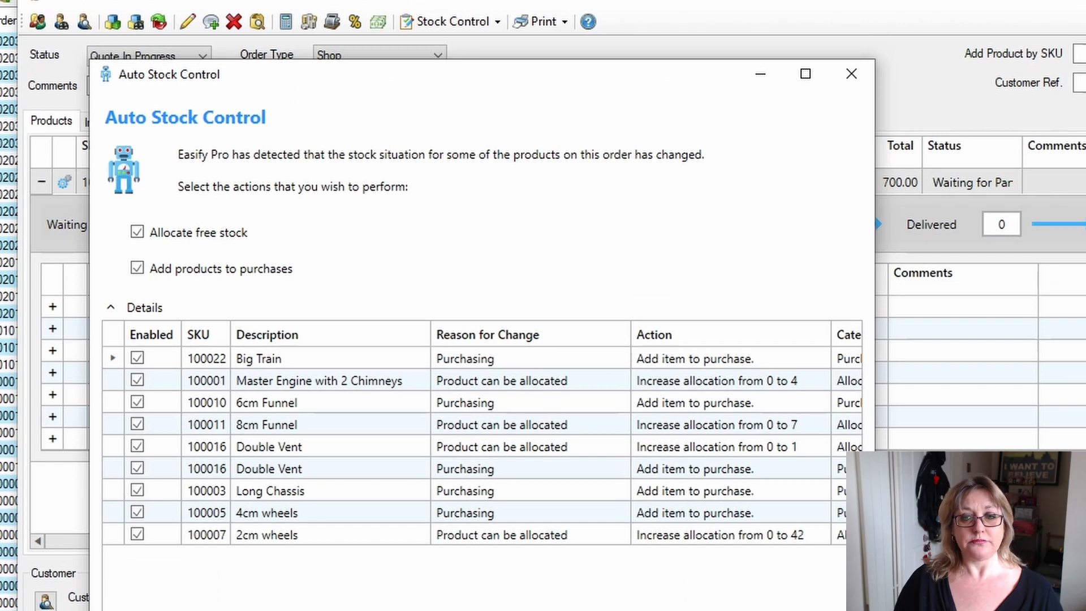
Carry out the proposed Auto Stock Control actions, allocating free stock and adding the required products to purchases.
left_click(677, 605)
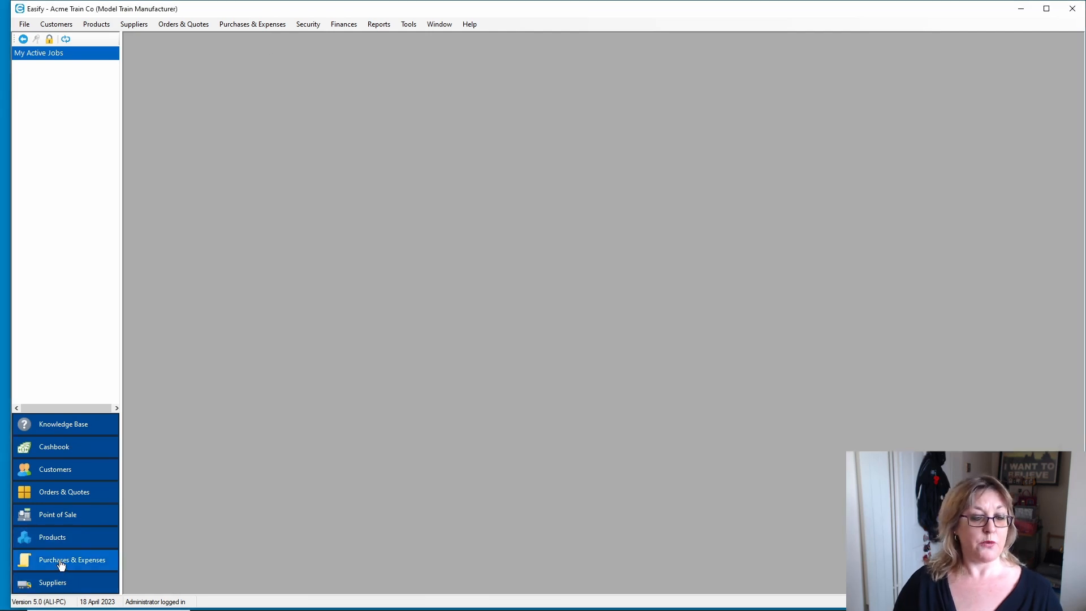
Open the Modelling Ways purchase from the purchases list, expand its 6cm Funnel item to examine the linked customer order, and close the purchase.
left_click(61, 562)
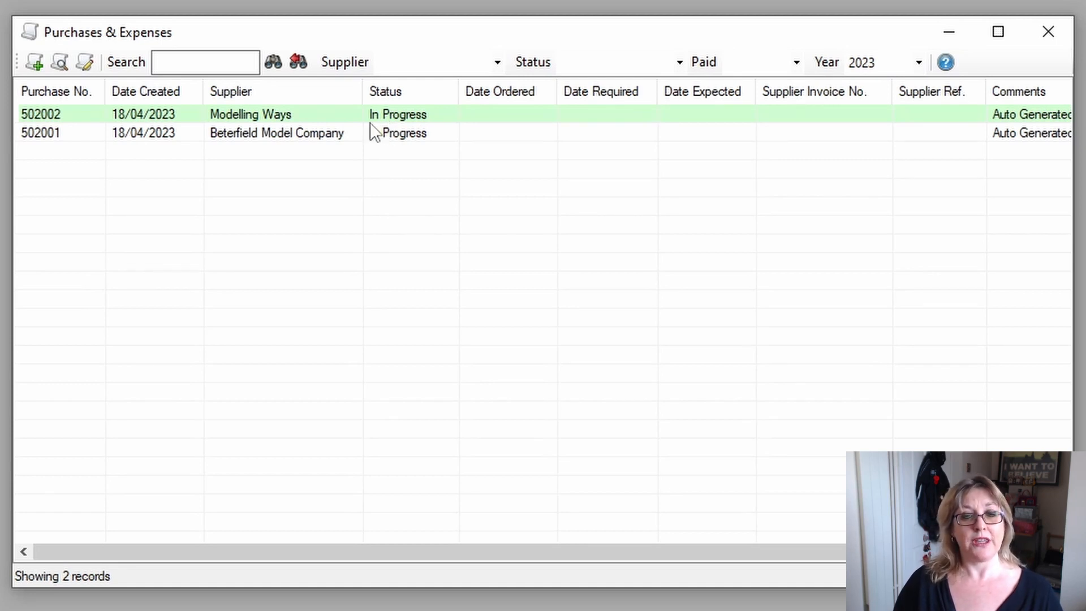
left_click(385, 115)
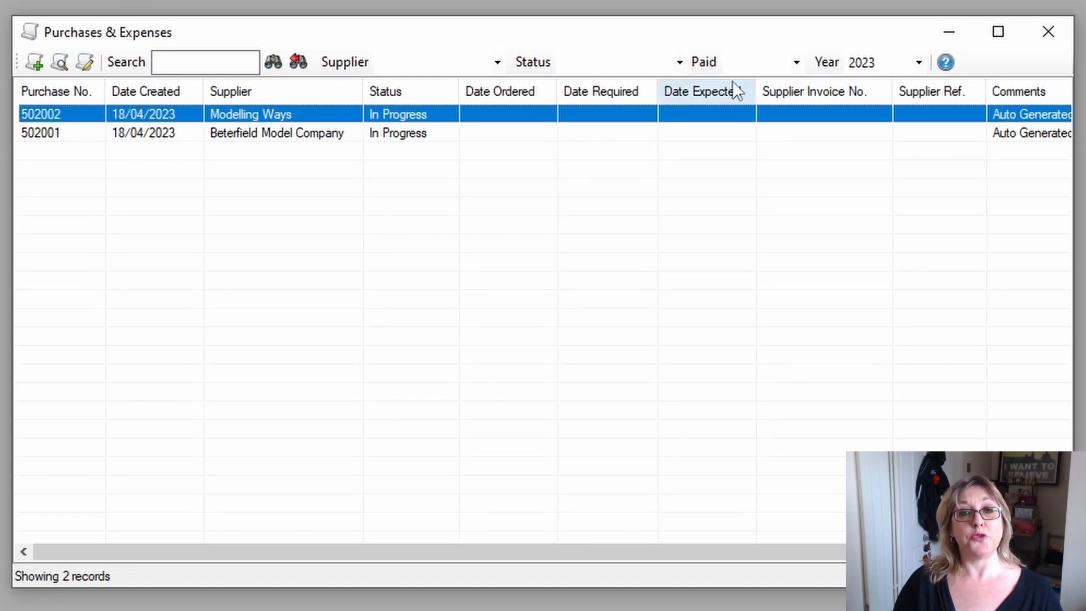
double_click(277, 115)
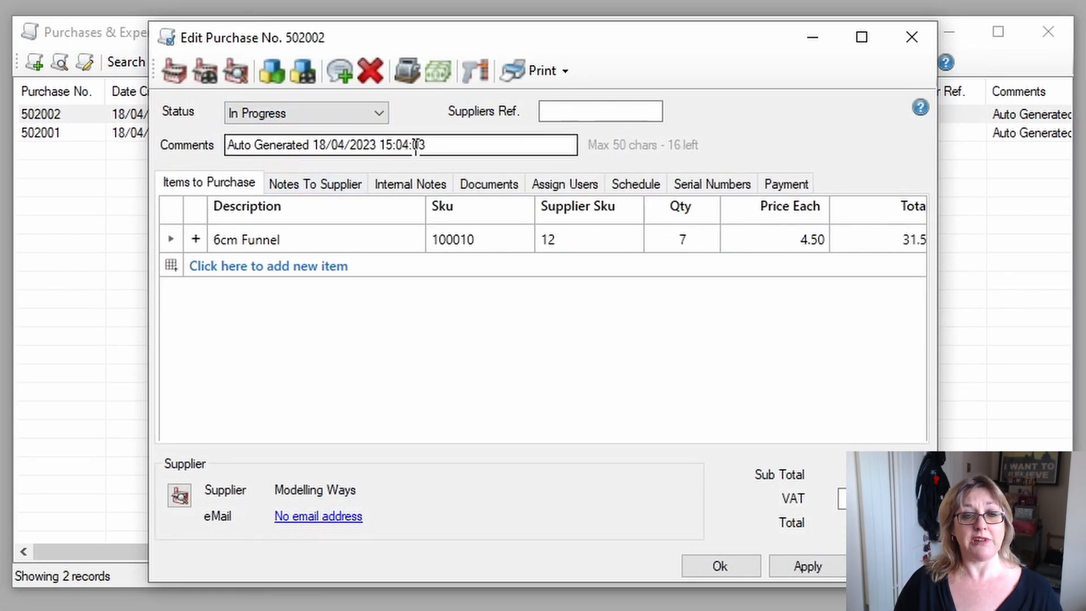
left_click(206, 243)
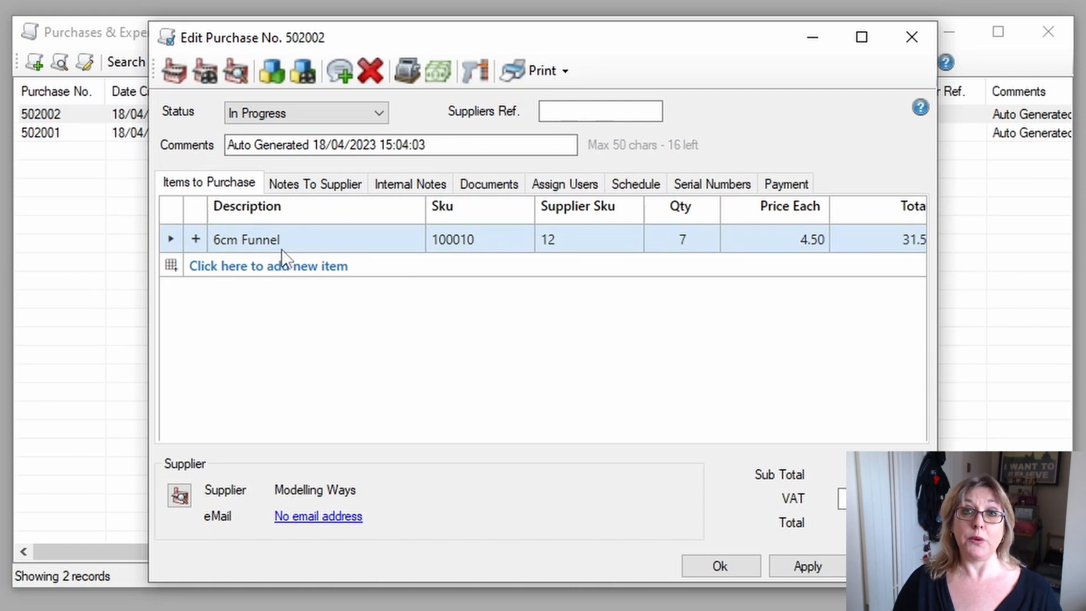
left_click(195, 240)
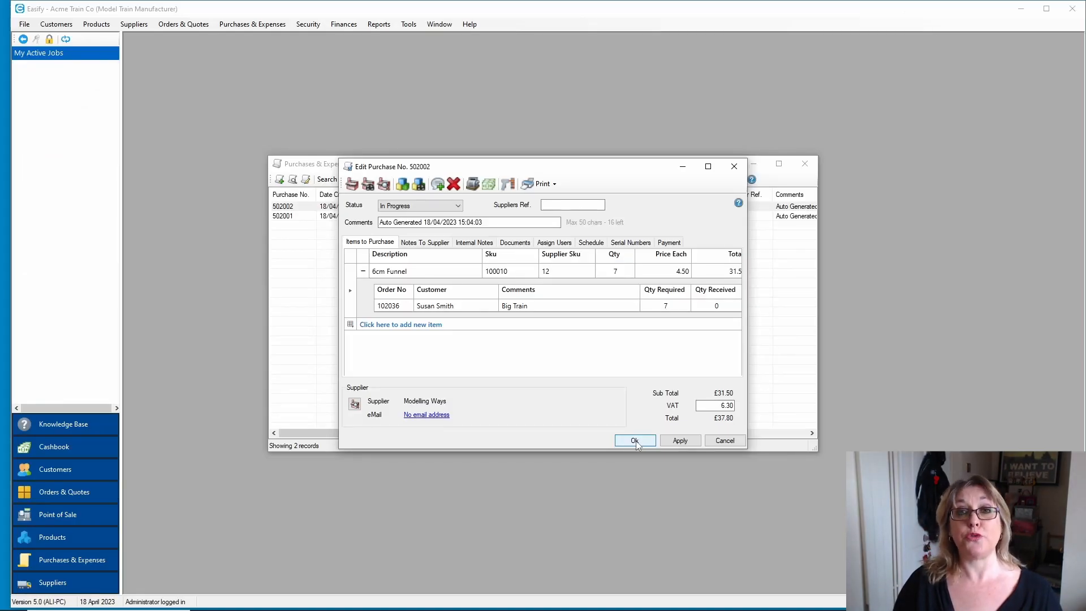
left_click(634, 440)
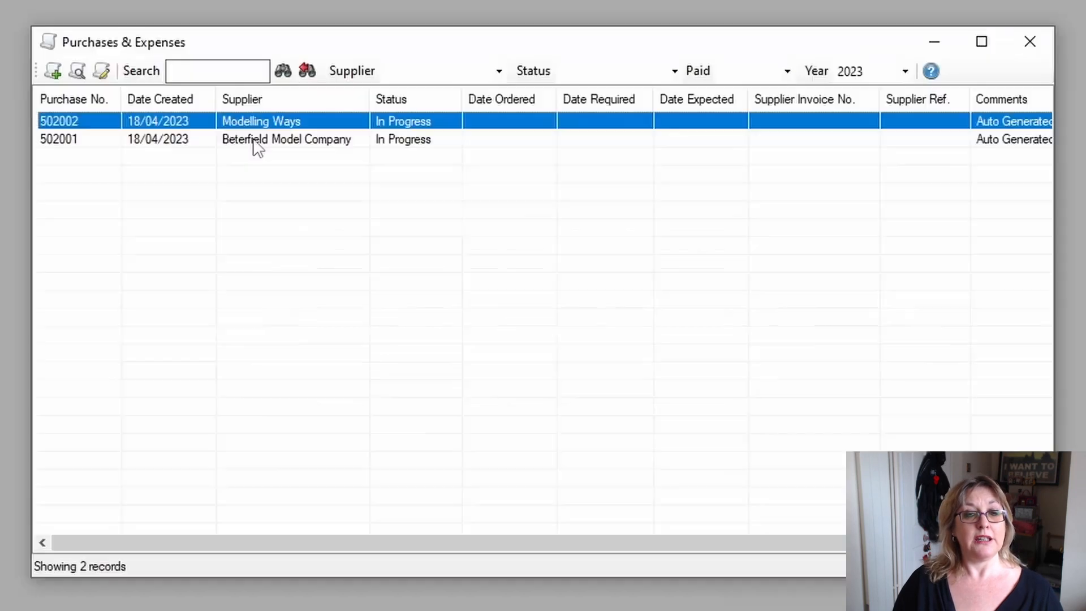
Open the Beterfield Model Company purchase, expand Double Vent and Long Chassis to examine their linked customer orders, and close the purchase.
double_click(253, 141)
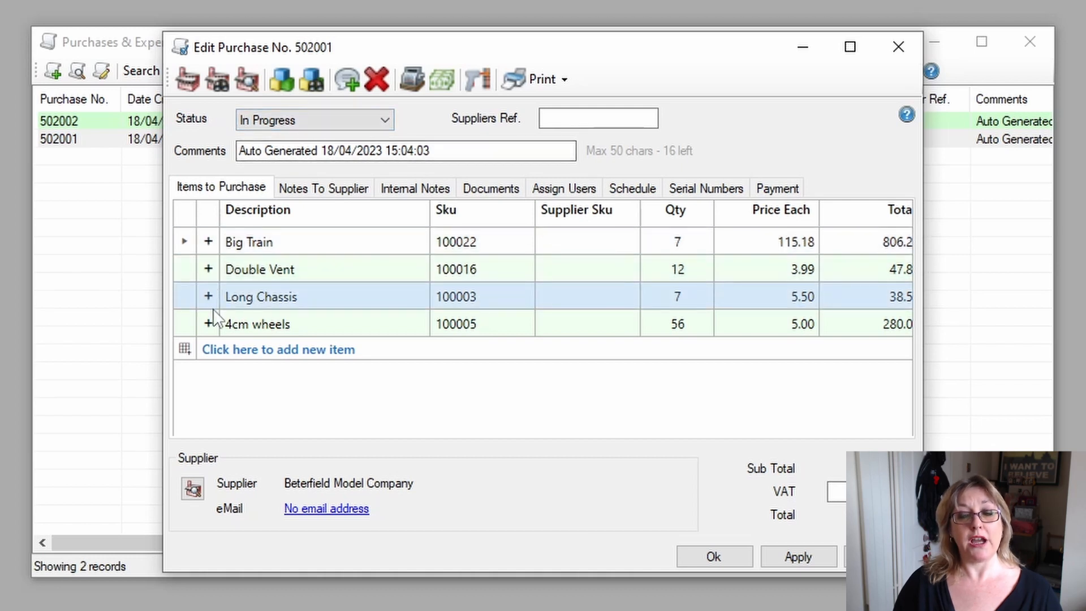
left_click(208, 268)
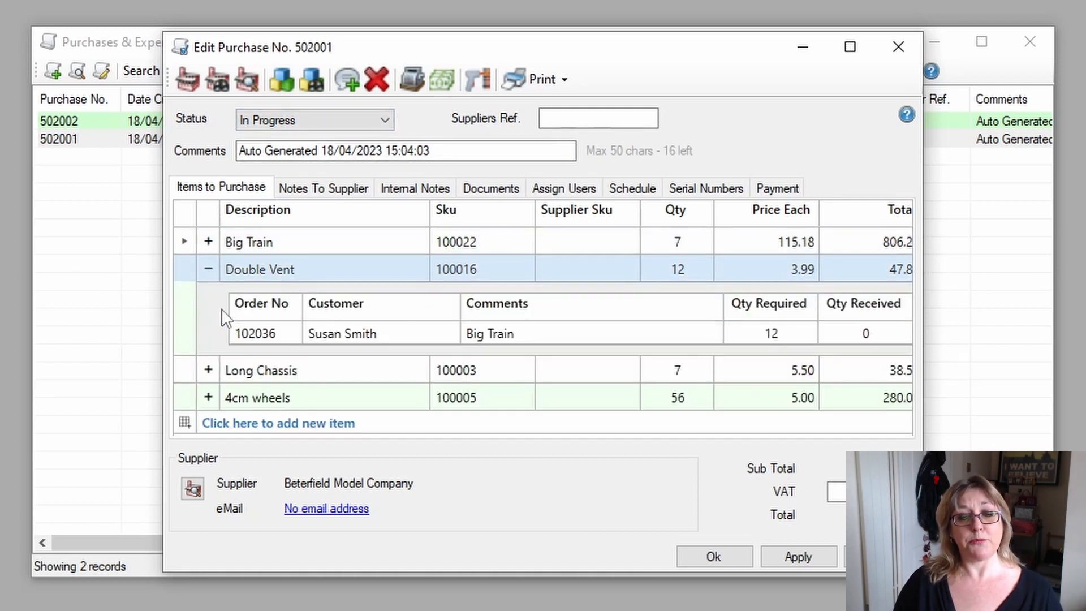
left_click(208, 370)
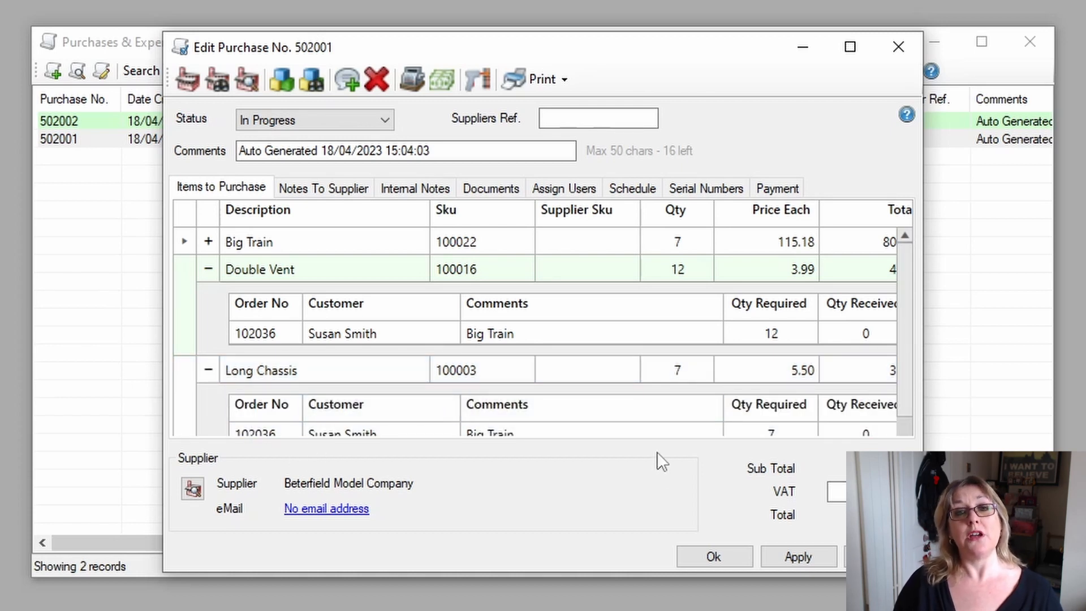
left_click(711, 555)
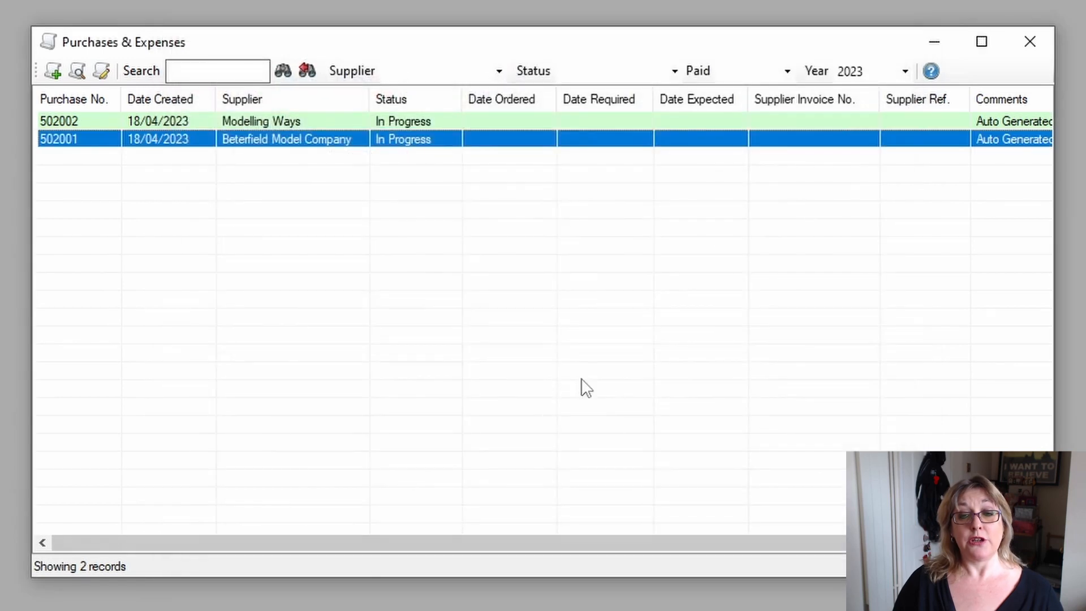